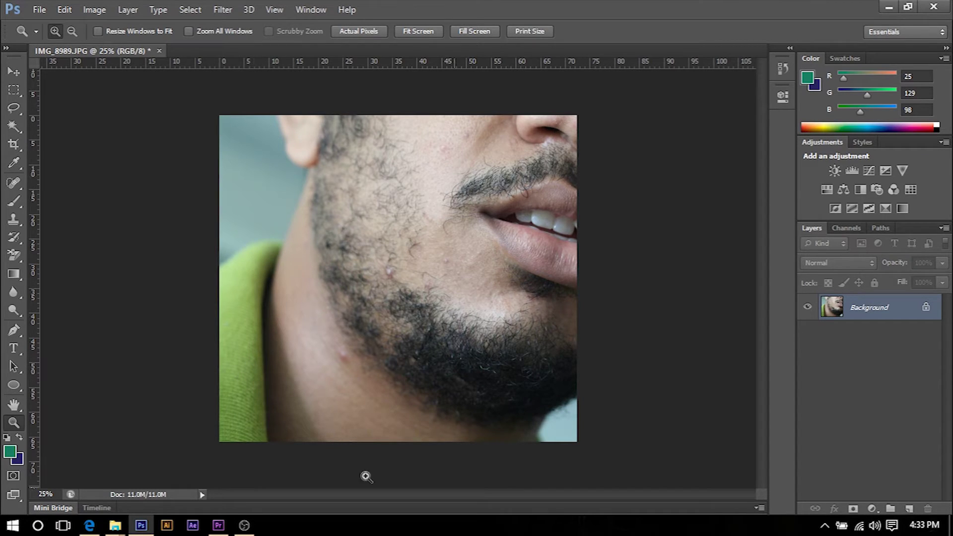
# Step: Clone nearby clean skin over the red blemish on the neck using the Clone Stamp tool with a 70 px brush
pyautogui.click(37, 10)
pyautogui.click(54, 38)
pyautogui.click(353, 362)
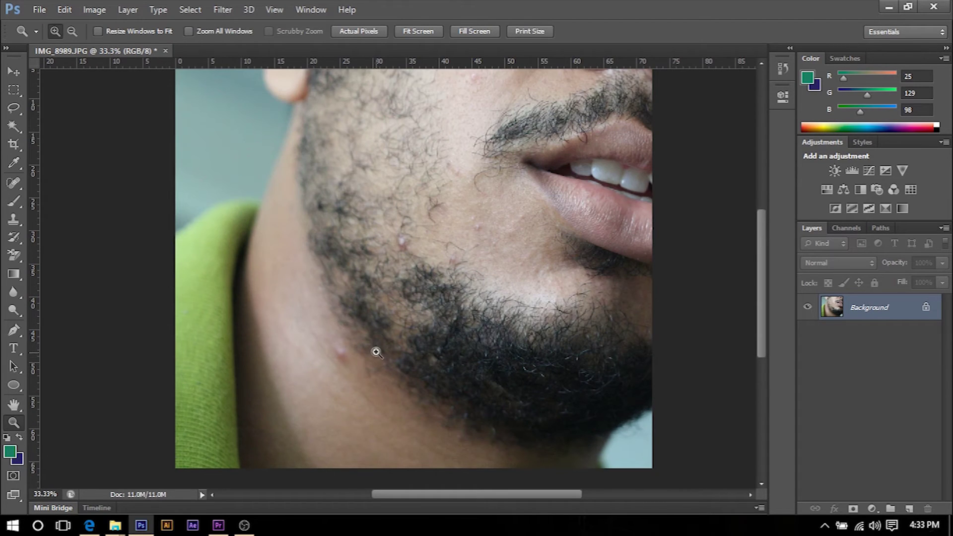
pyautogui.click(368, 354)
pyautogui.click(329, 372)
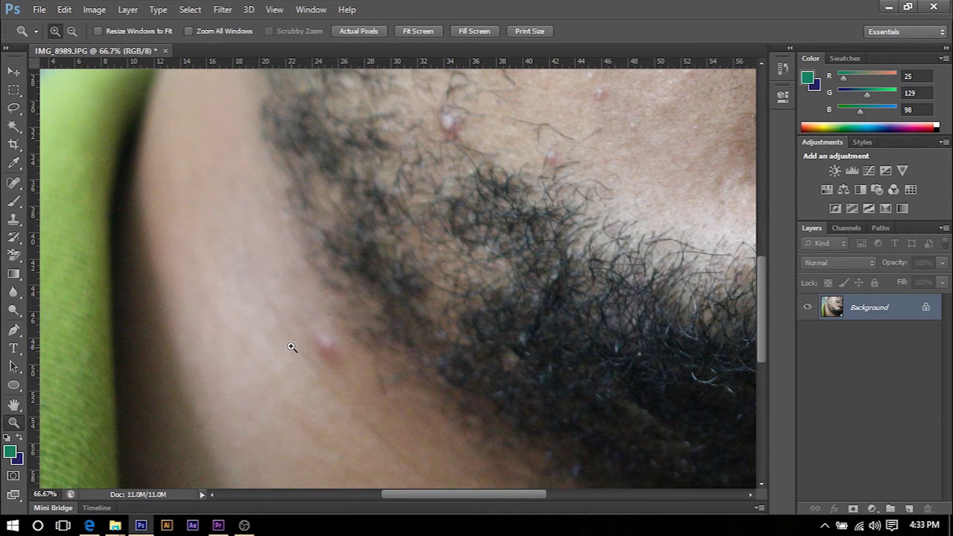
pyautogui.press('s')
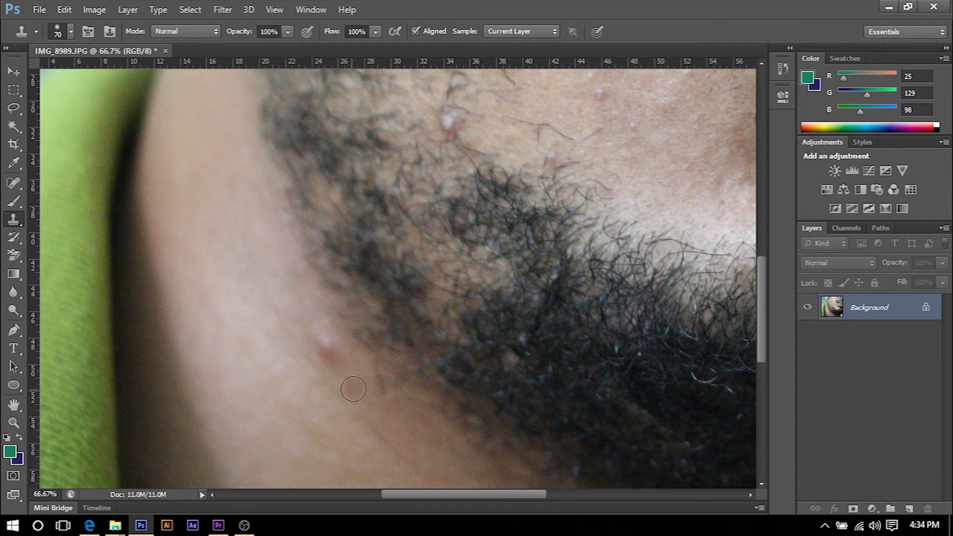
pyautogui.click(329, 348)
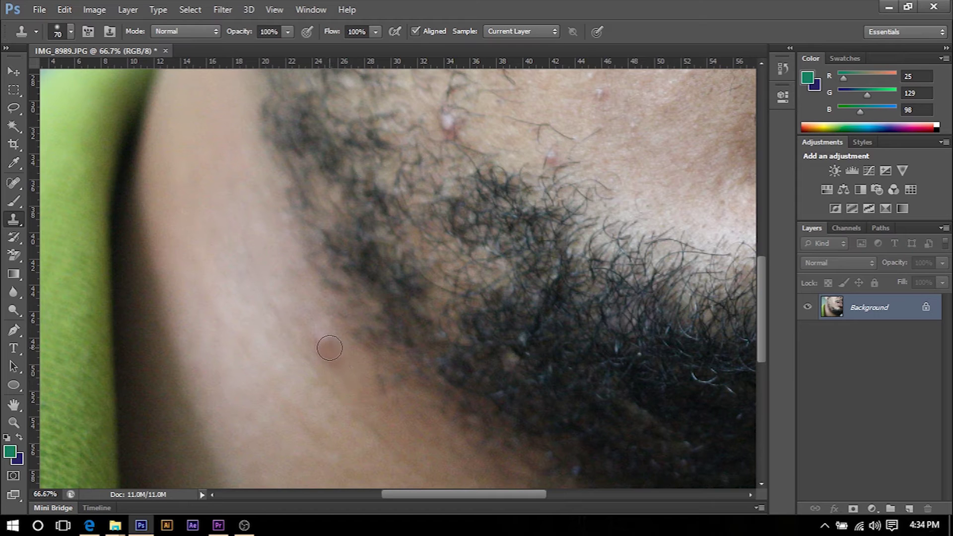
pyautogui.click(328, 347)
pyautogui.hotkey('ctrl', 'z')
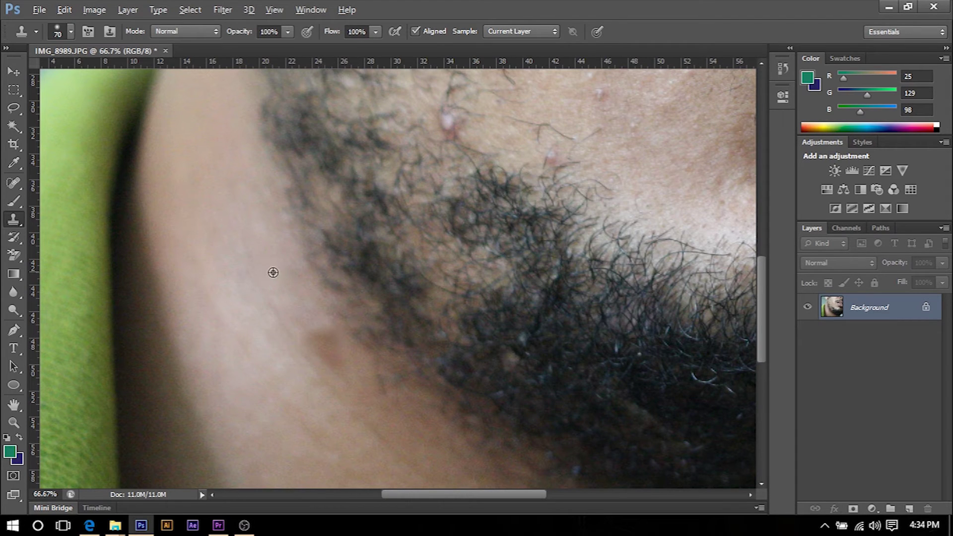
# Step: Resample clean neck skin and clone it over the brownish patch beside the beard until it blends in
pyautogui.keyDown('alt'); pyautogui.click(416, 450); pyautogui.keyUp('alt')
pyautogui.click(343, 376)
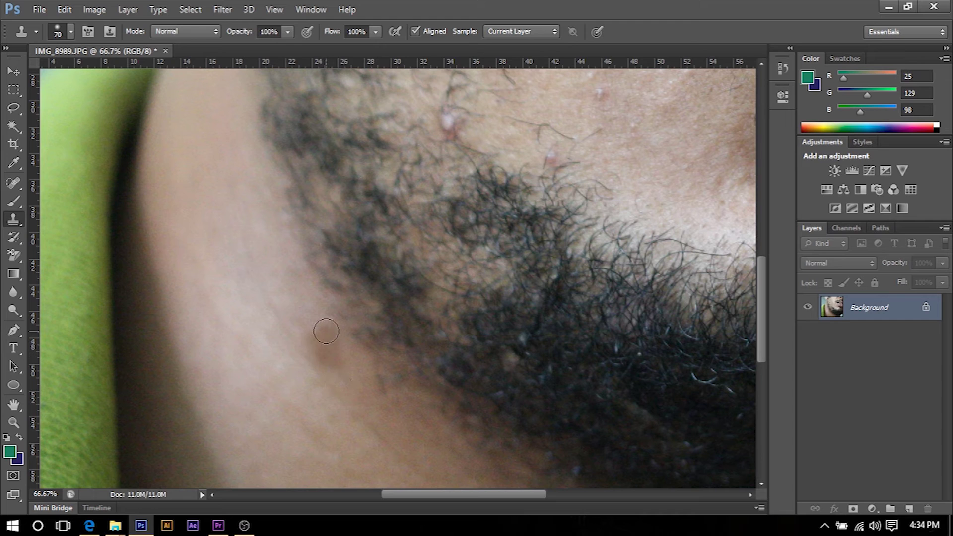
pyautogui.press('alt')
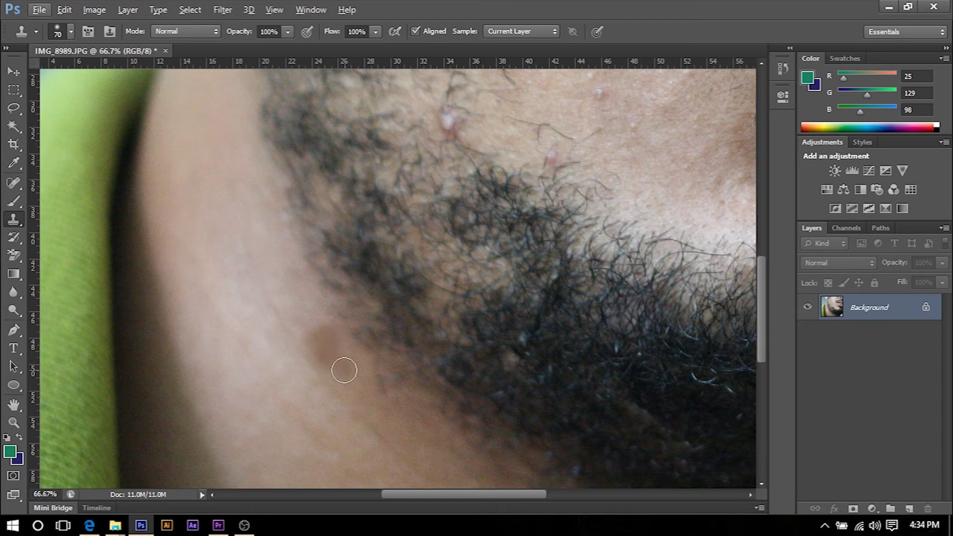
pyautogui.press('alt')
pyautogui.keyDown('alt'); pyautogui.click(294, 303); pyautogui.keyUp('alt')
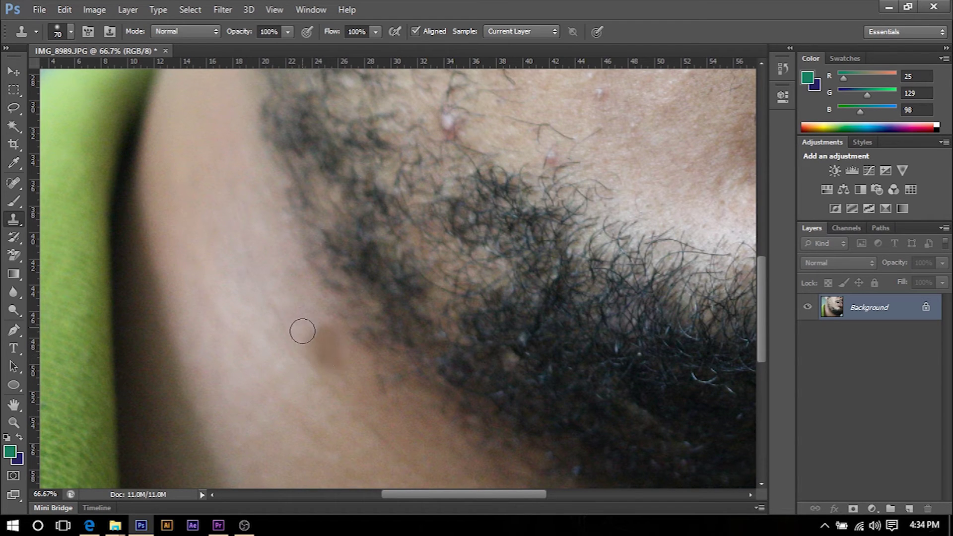
pyautogui.click(310, 339)
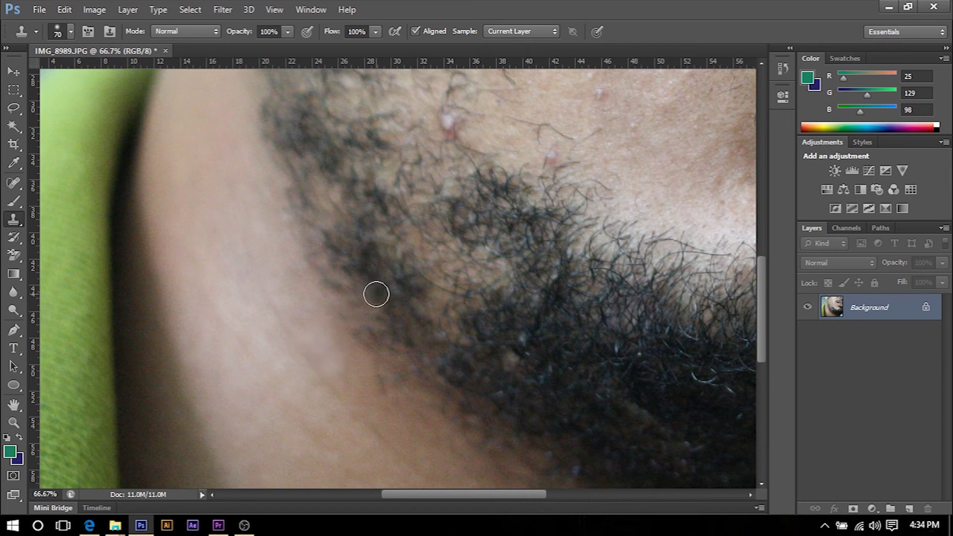
# Step: Clone clean skin over the large red pimple within the sparse beard on the cheek
pyautogui.moveTo(423, 281); pyautogui.dragTo(355, 434)
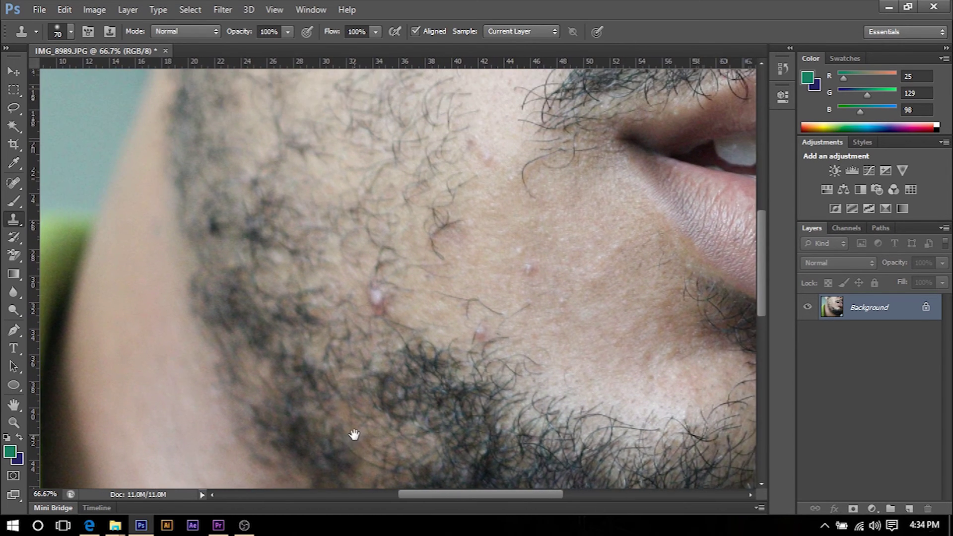
pyautogui.keyDown('alt'); pyautogui.click(392, 261); pyautogui.keyUp('alt')
pyautogui.click(378, 295)
pyautogui.click(379, 298)
pyautogui.click(376, 302)
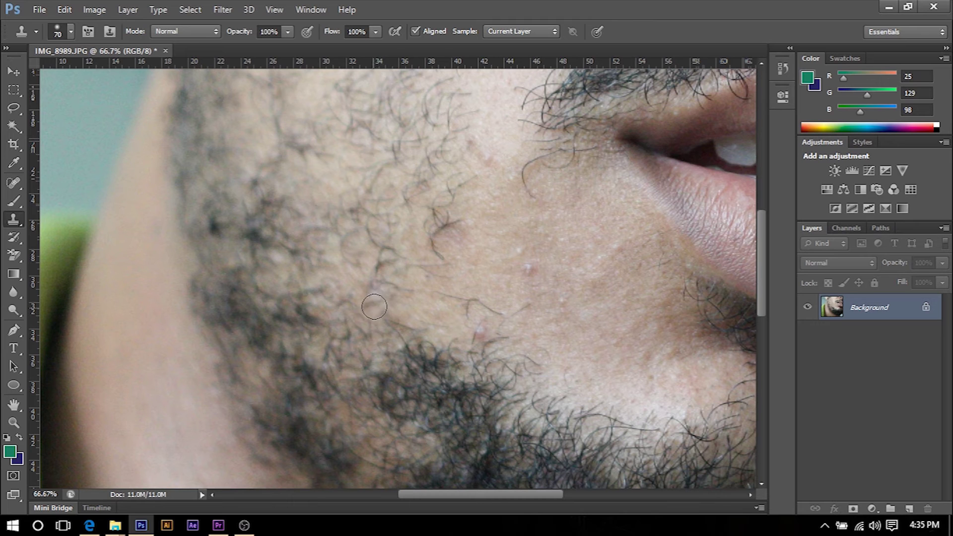
# Step: Clone clean skin over the two small blemishes on the lower cheek between the beard and the mouth
pyautogui.moveTo(400, 220)
pyautogui.mouseDown()
pyautogui.moveTo(402, 291)
pyautogui.moveTo(371, 213)
pyautogui.mouseUp()
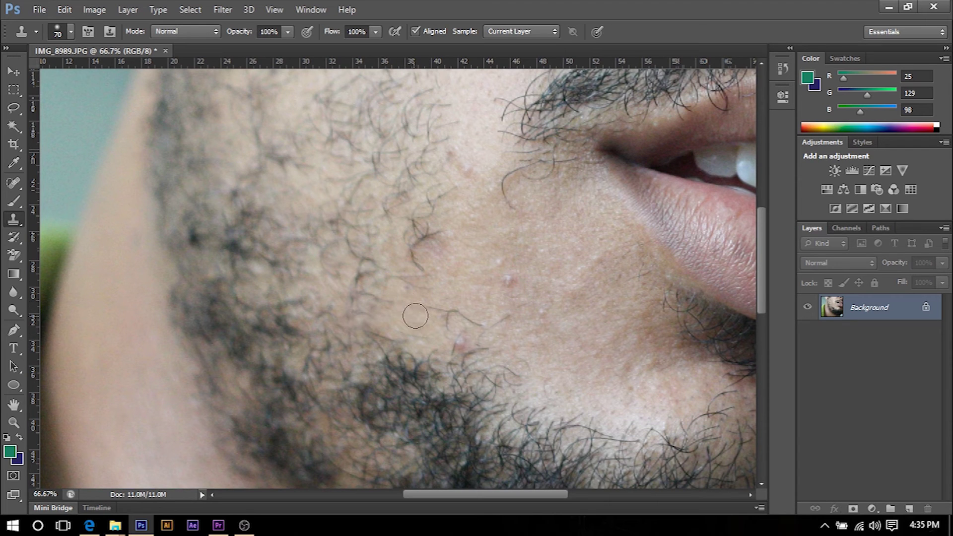
pyautogui.moveTo(489, 350)
pyautogui.mouseDown()
pyautogui.moveTo(441, 332)
pyautogui.moveTo(421, 313)
pyautogui.moveTo(455, 348)
pyautogui.moveTo(418, 321)
pyautogui.moveTo(459, 339)
pyautogui.mouseUp()
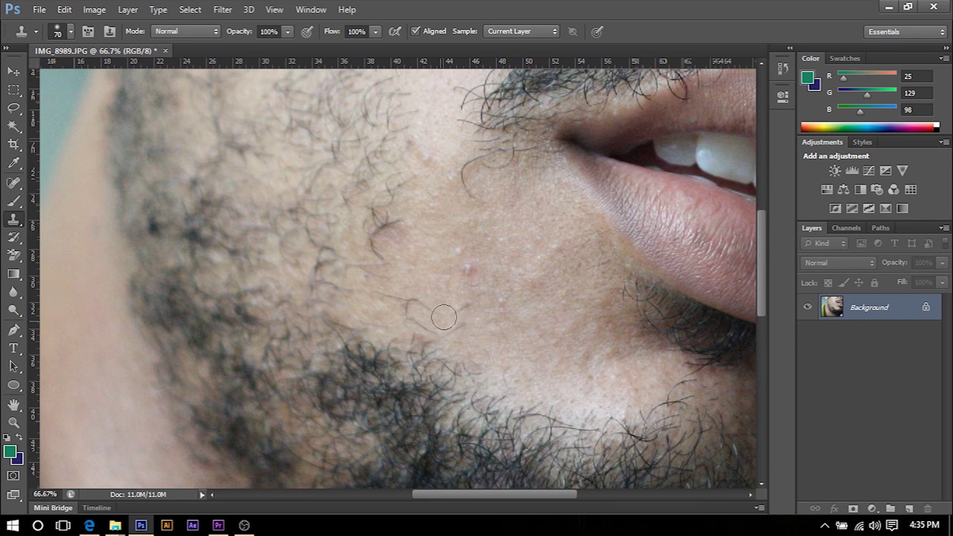
pyautogui.keyDown('alt'); pyautogui.click(507, 248); pyautogui.keyUp('alt')
pyautogui.moveTo(478, 263)
pyautogui.mouseDown()
pyautogui.moveTo(470, 271)
pyautogui.moveTo(480, 298)
pyautogui.moveTo(499, 282)
pyautogui.mouseUp()
pyautogui.keyDown('alt'); pyautogui.click(526, 258); pyautogui.keyUp('alt')
pyautogui.click(470, 270)
# Step: Touch up the skin along the upper edge of the thick beard with cloned clean skin
pyautogui.click(510, 397)
pyautogui.click(461, 364)
pyautogui.click(460, 367)
pyautogui.keyDown('alt'); pyautogui.click(492, 366); pyautogui.keyUp('alt')
pyautogui.click(427, 346)
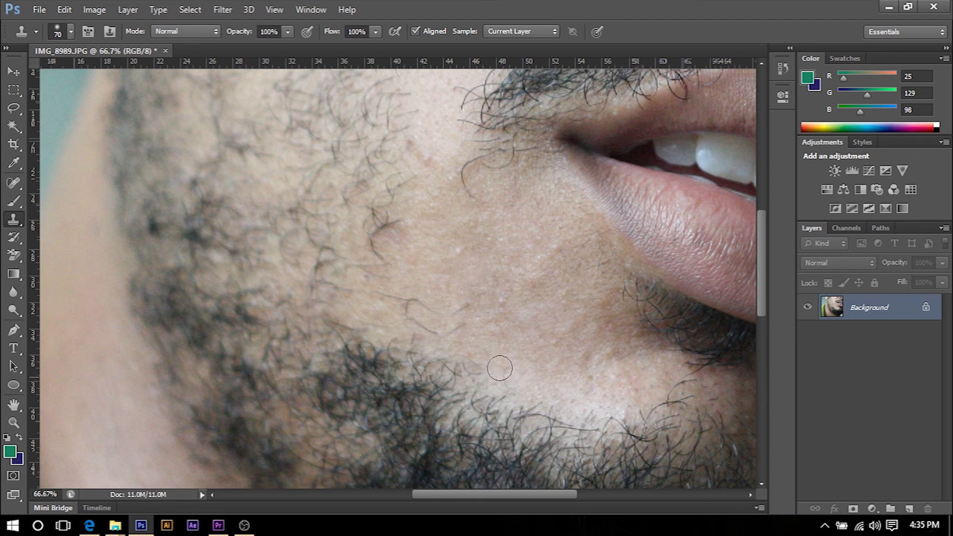
# Step: Sample clean cheek skin and clone it over the two reddish spots on the upper cheek beside the nose
pyautogui.scroll(5, 394, 264)
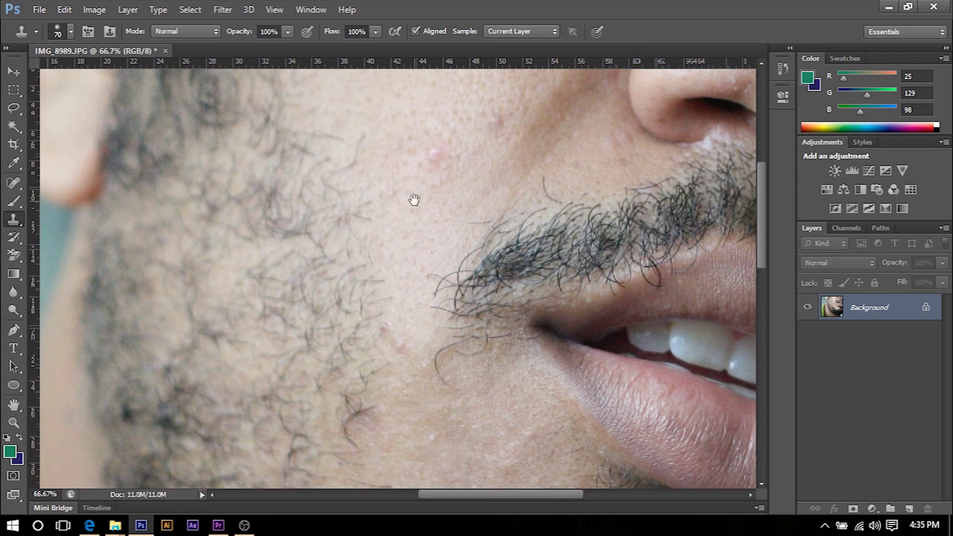
pyautogui.moveTo(414, 199); pyautogui.dragTo(353, 296)
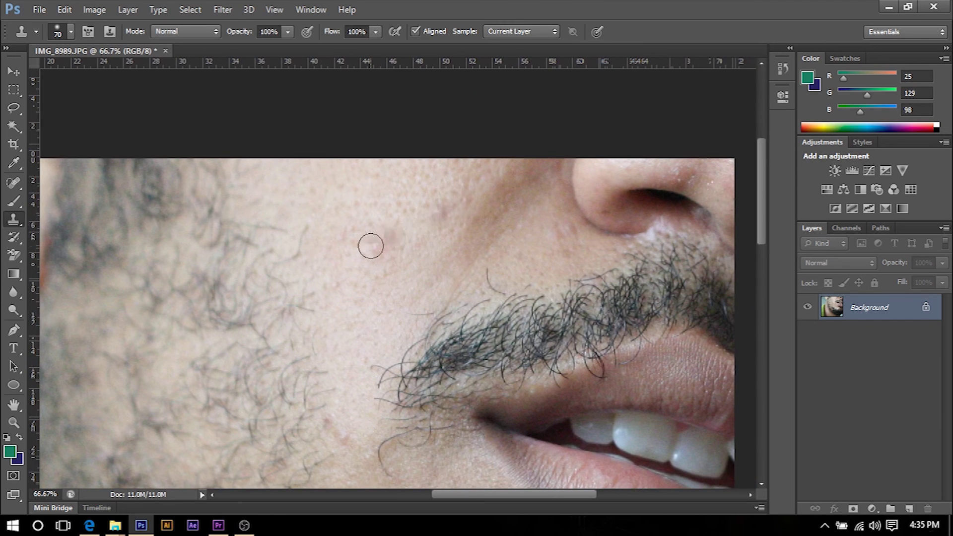
pyautogui.keyDown('alt'); pyautogui.click(351, 302); pyautogui.keyUp('alt')
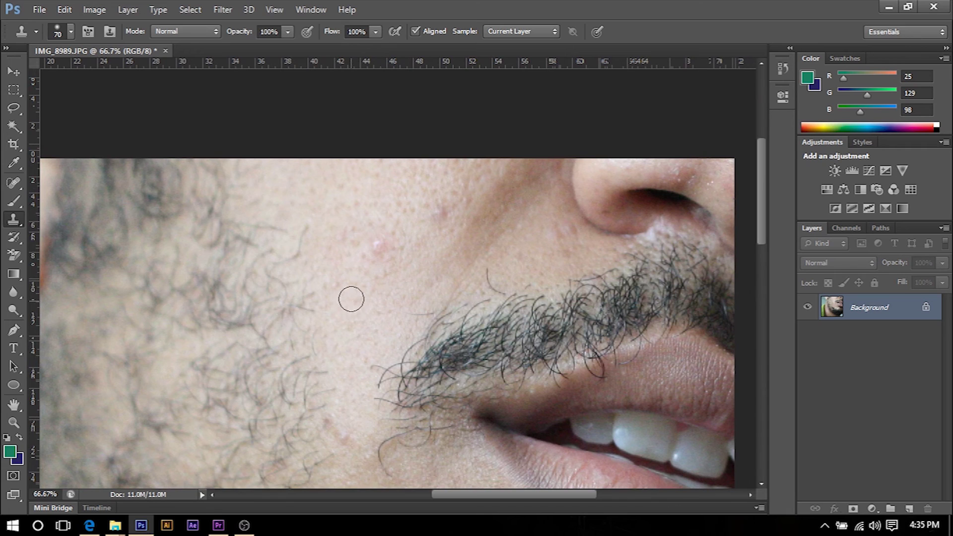
pyautogui.click(380, 246)
pyautogui.keyDown('alt'); pyautogui.click(408, 290); pyautogui.keyUp('alt')
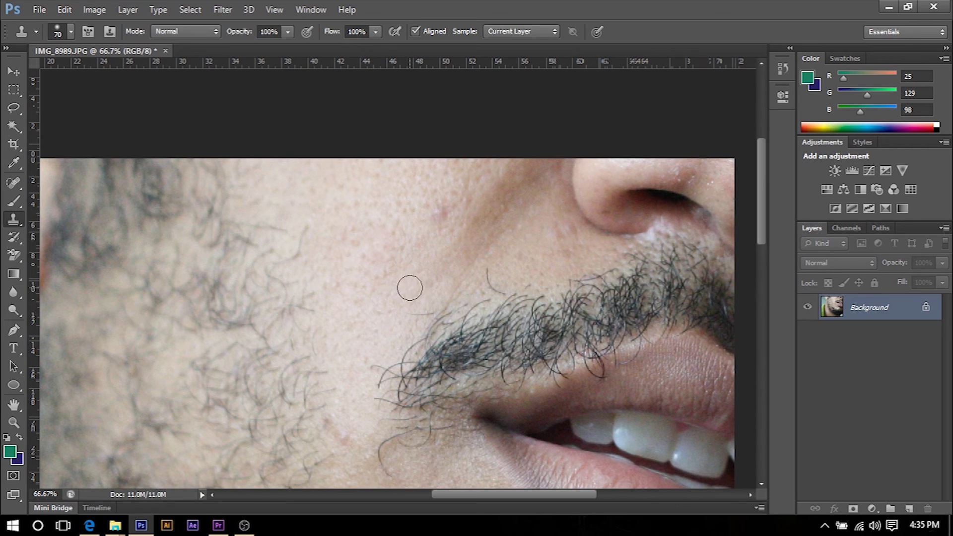
pyautogui.click(438, 214)
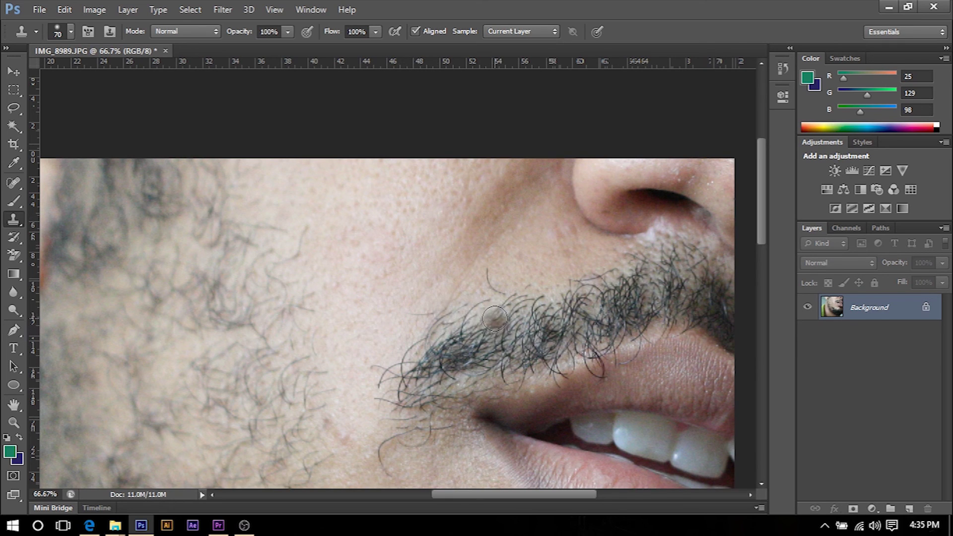
# Step: Review the retouched face and neck with the whole photo in view at 25% zoom
pyautogui.press('z')
pyautogui.keyDown('alt'); pyautogui.click(494, 304); pyautogui.keyUp('alt')
pyautogui.keyDown('alt'); pyautogui.click(464, 339); pyautogui.keyUp('alt')
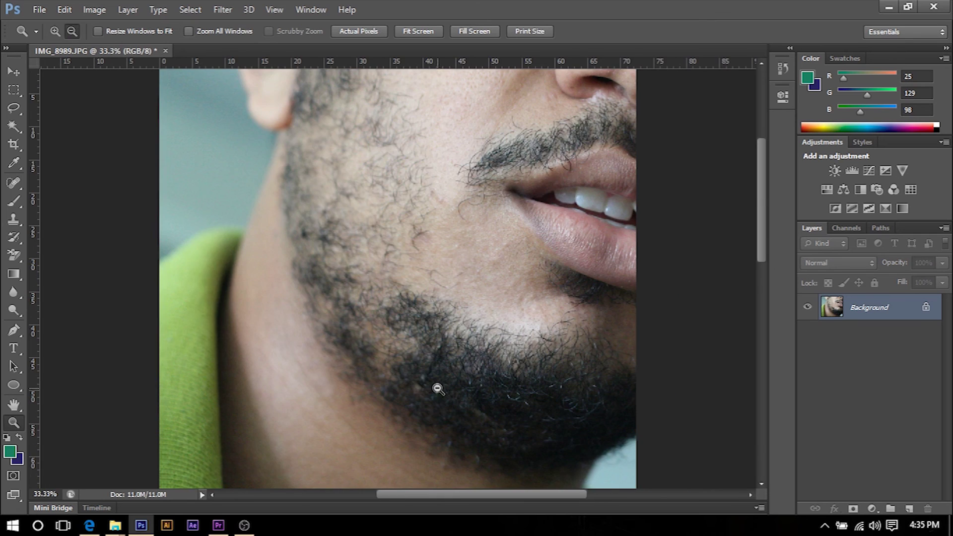
pyautogui.keyDown('alt'); pyautogui.click(436, 389); pyautogui.keyUp('alt')
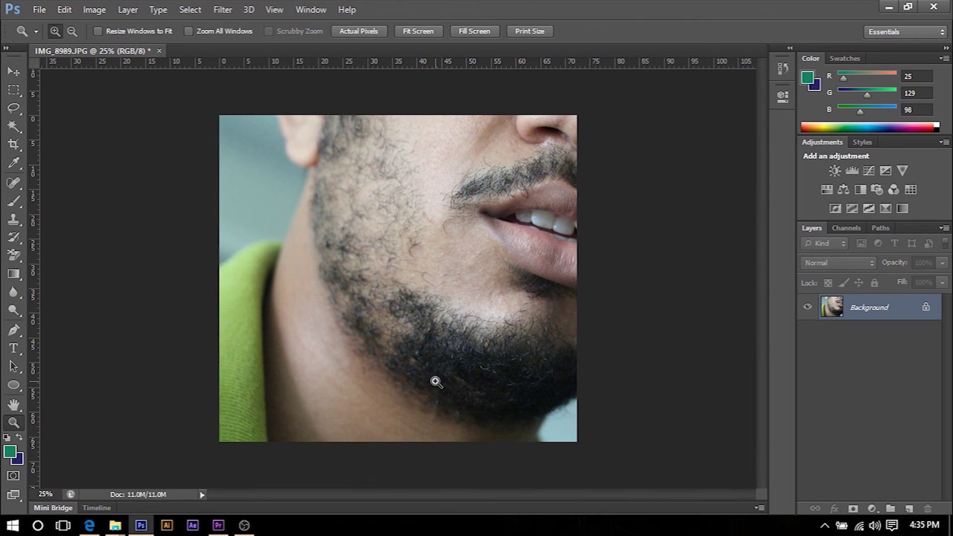